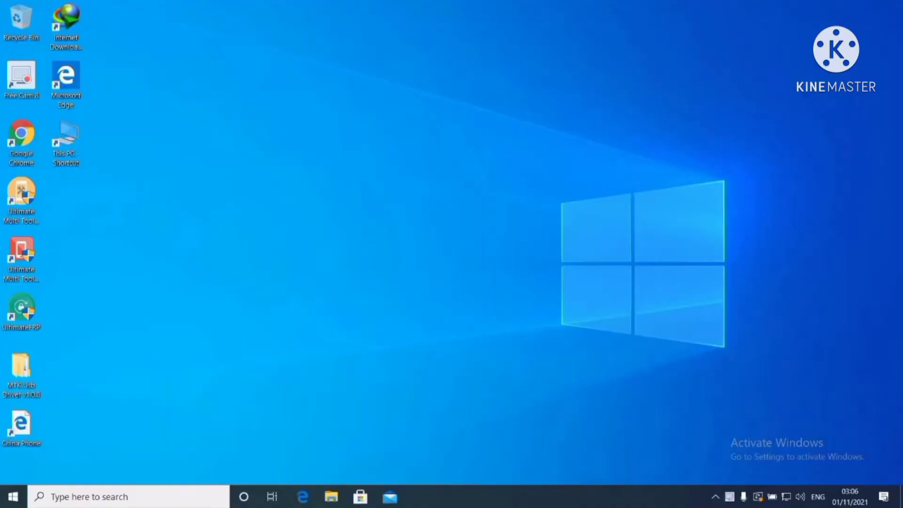
Step: Launch Google Chrome from its desktop shortcut
double_click(22, 150)
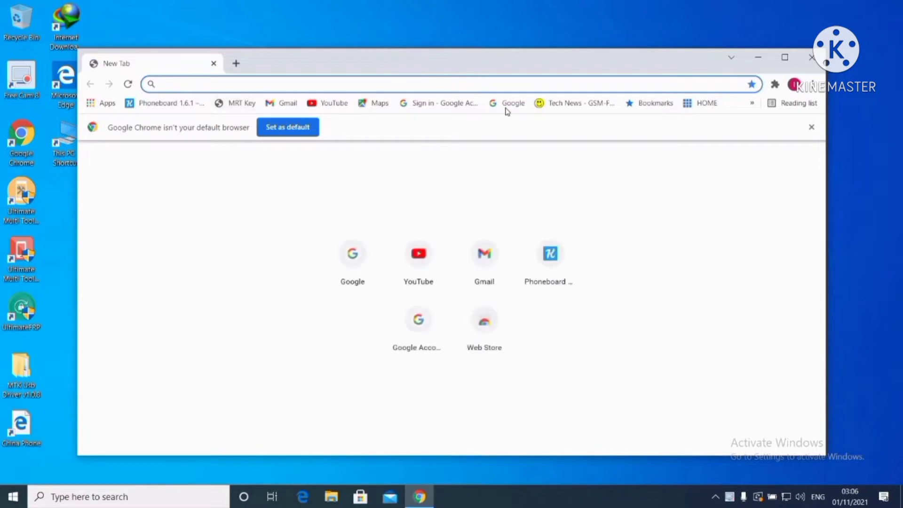
Step: Search Google for 'umt dongle full setup download' from the Google homepage
left_click(359, 259)
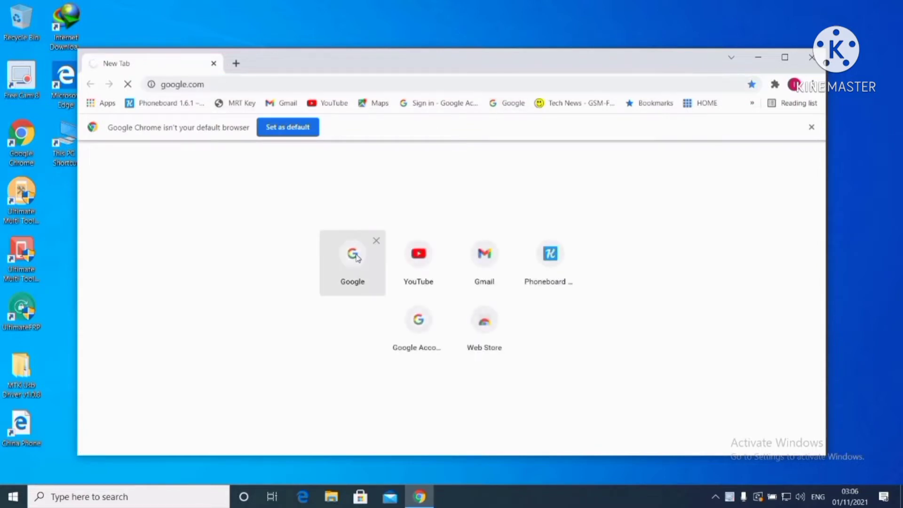
left_click(368, 257)
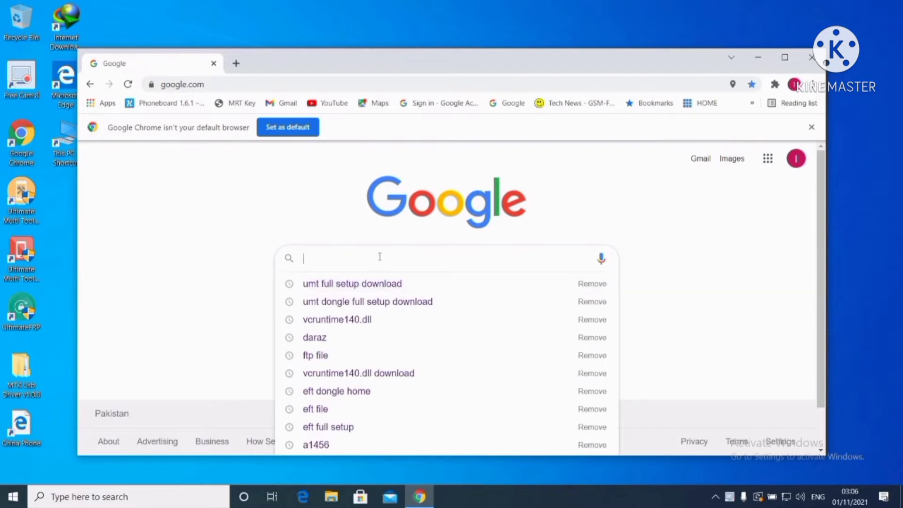
type("UMT")
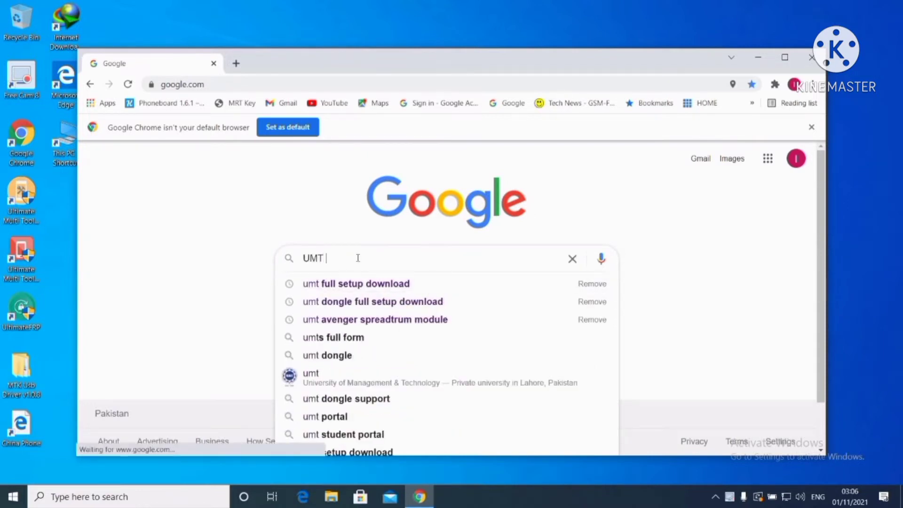
type(" DONG")
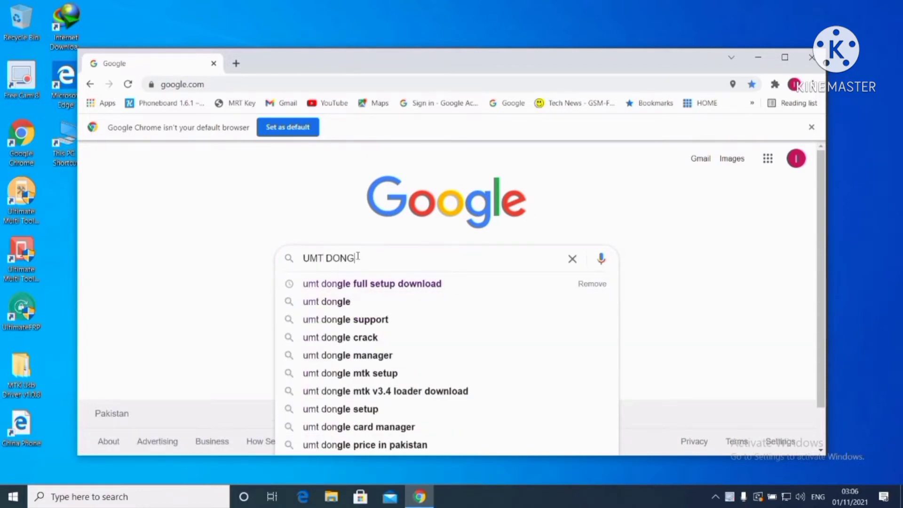
type("AL H")
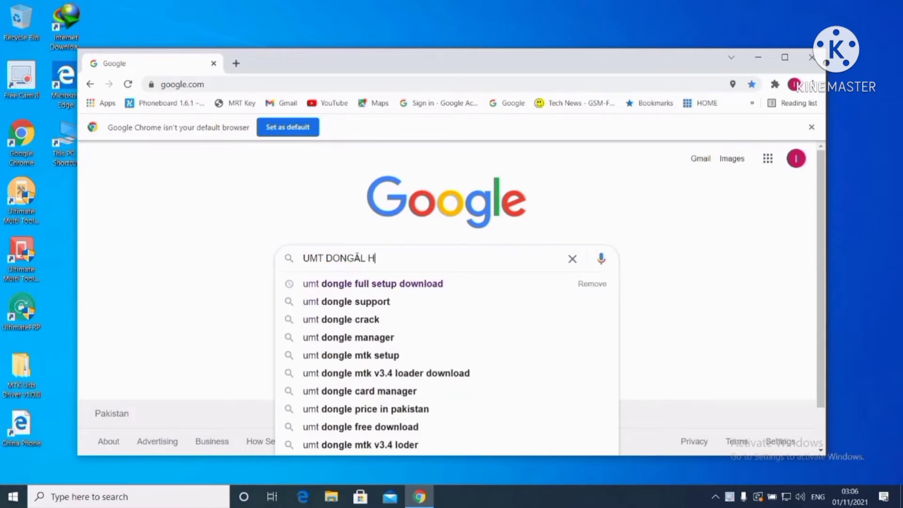
key("BackSpace")
type("F")
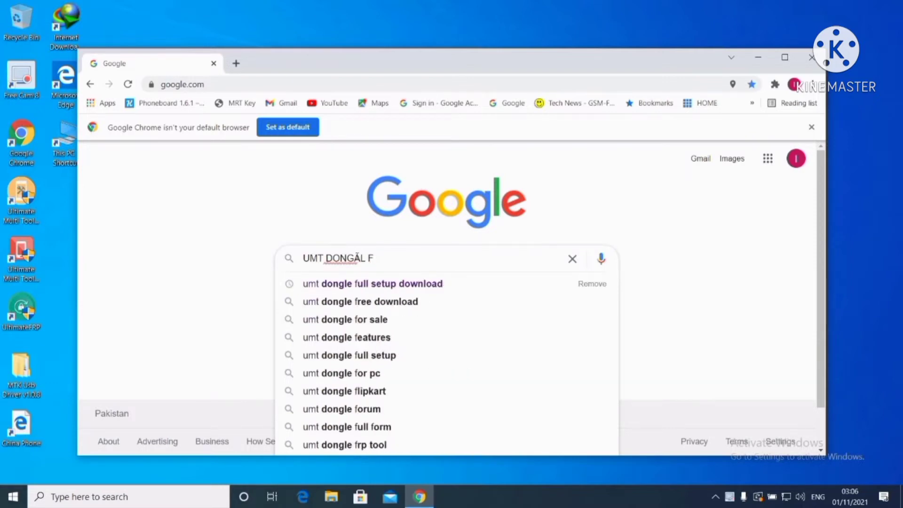
type("ULL")
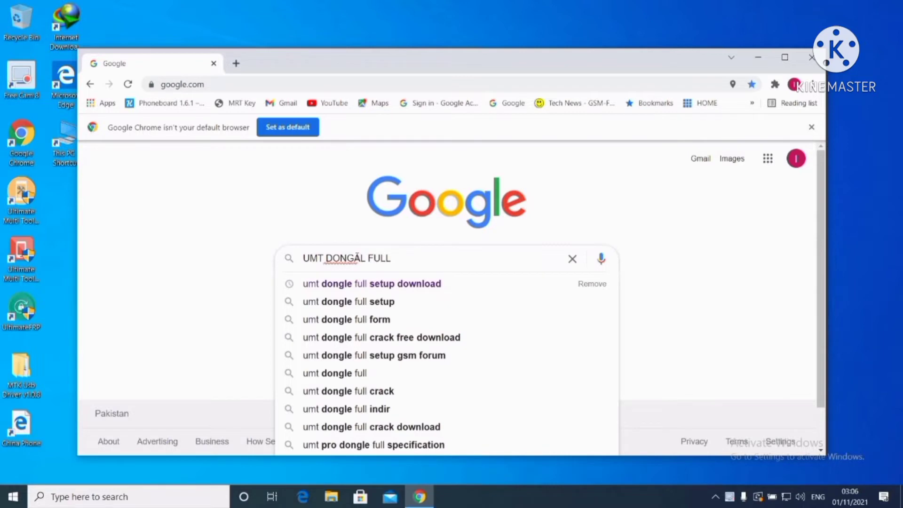
key("Down")
key("Return")
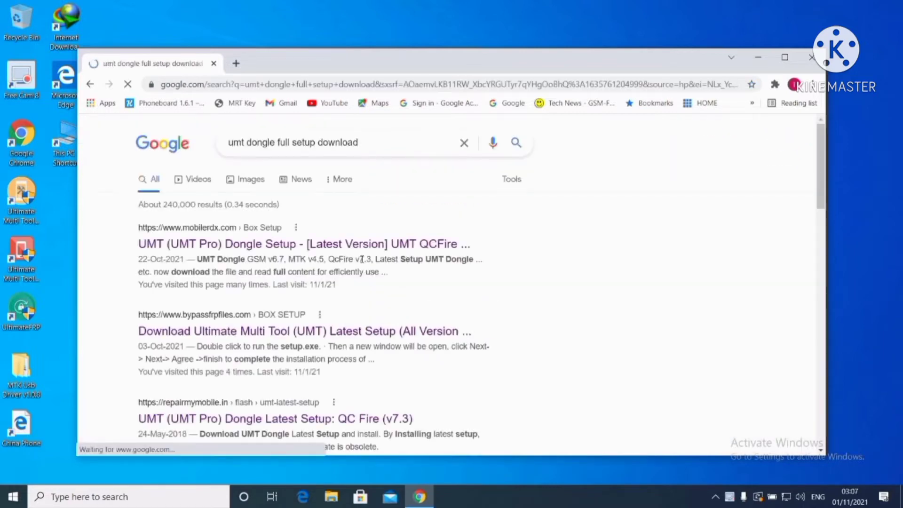
Step: Open the first two search results each in a new tab
right_click(247, 250)
left_click(263, 251)
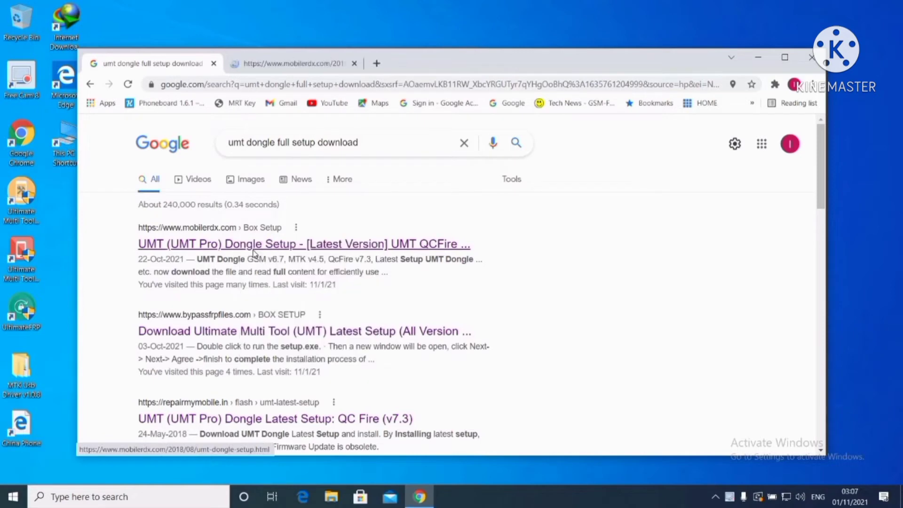
right_click(253, 334)
left_click(271, 339)
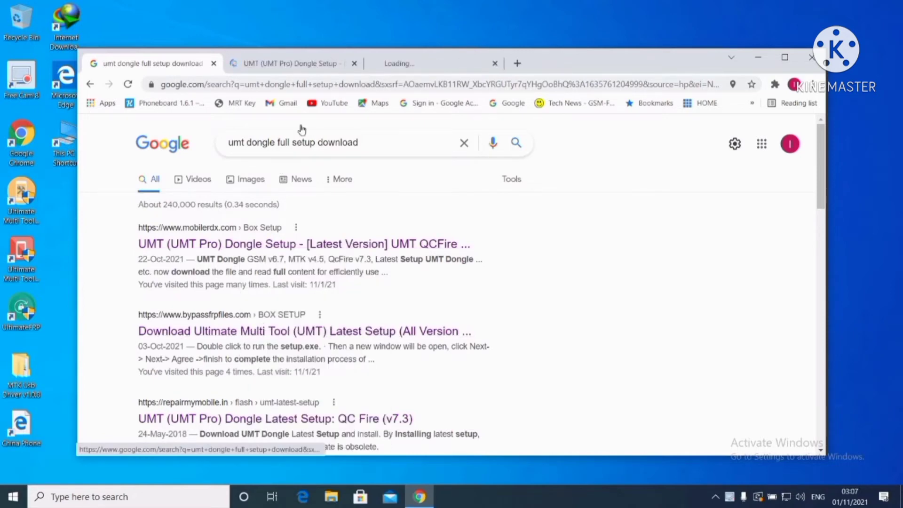
Step: On the mobilerdx UMT Dongle setup page, scroll to the Download Links list
left_click(301, 64)
scroll(316, 274, "down", 5)
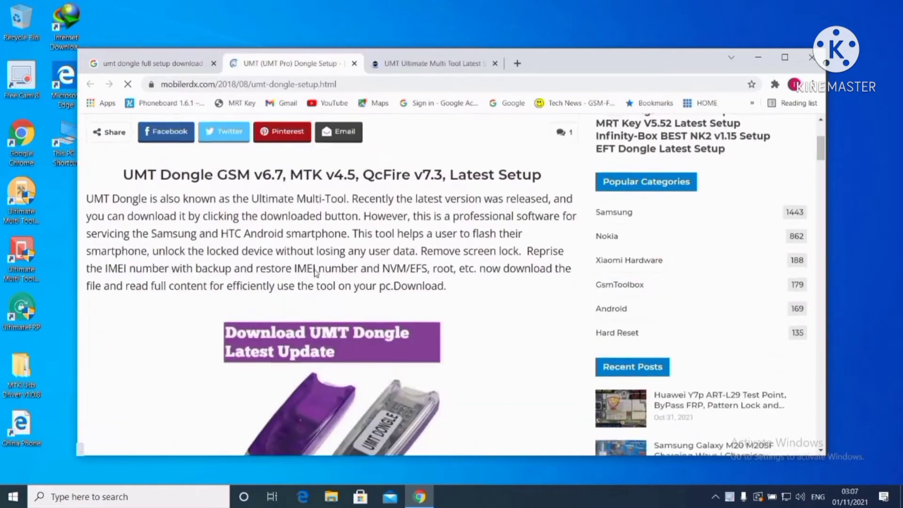
scroll(316, 274, "down", 6)
scroll(316, 273, "down", 2)
scroll(315, 268, "up", 3)
scroll(316, 259, "down", 2)
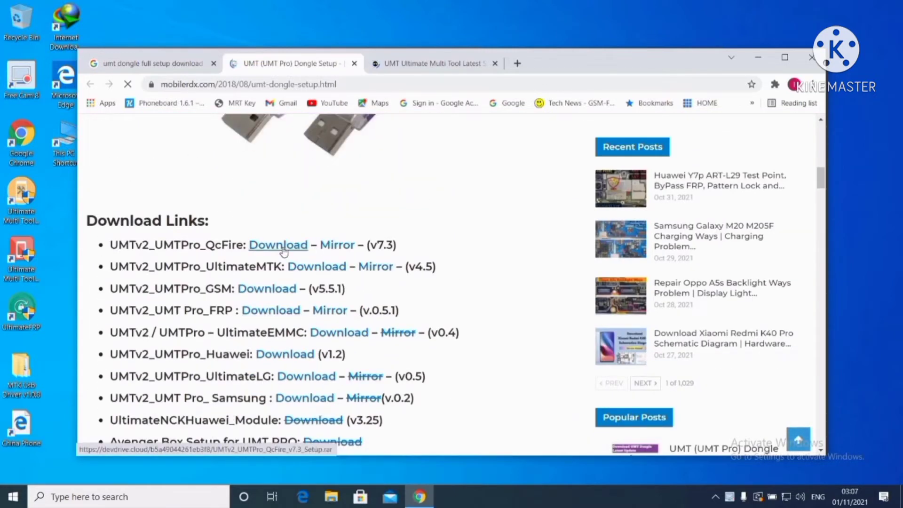
scroll(335, 293, "down", 1)
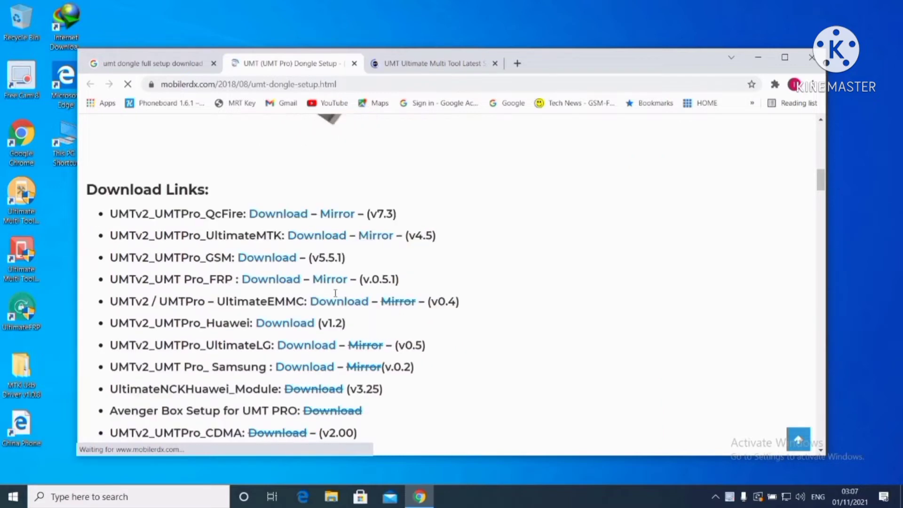
scroll(336, 293, "down", 3)
scroll(331, 254, "up", 2)
scroll(144, 324, "down", 5)
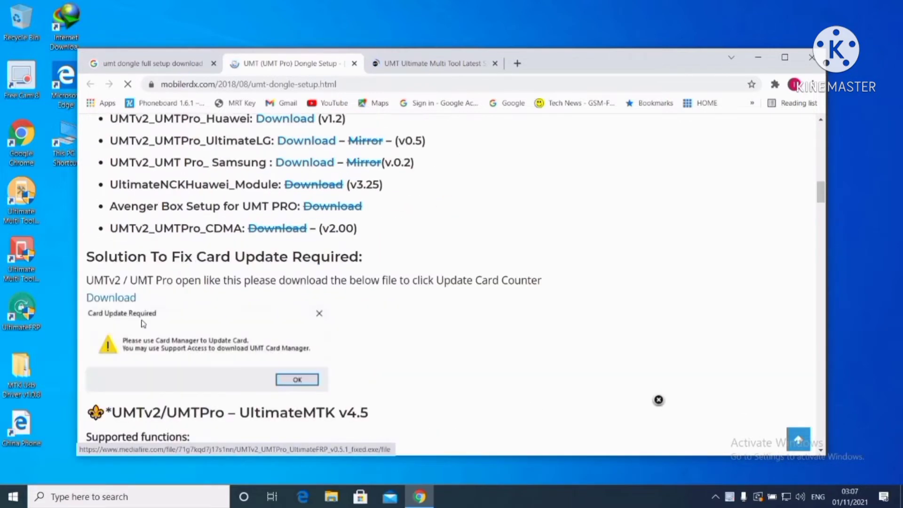
scroll(170, 203, "up", 2)
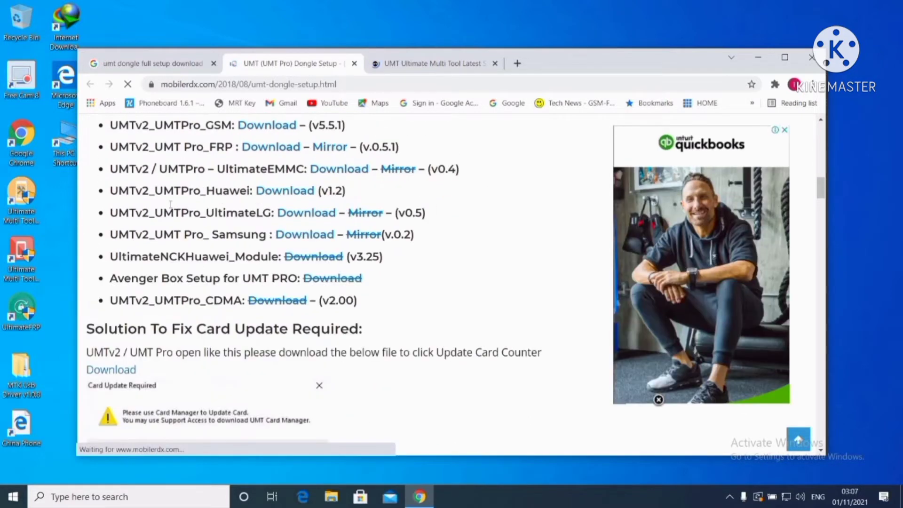
scroll(216, 207, "up", 1)
scroll(214, 260, "up", 3)
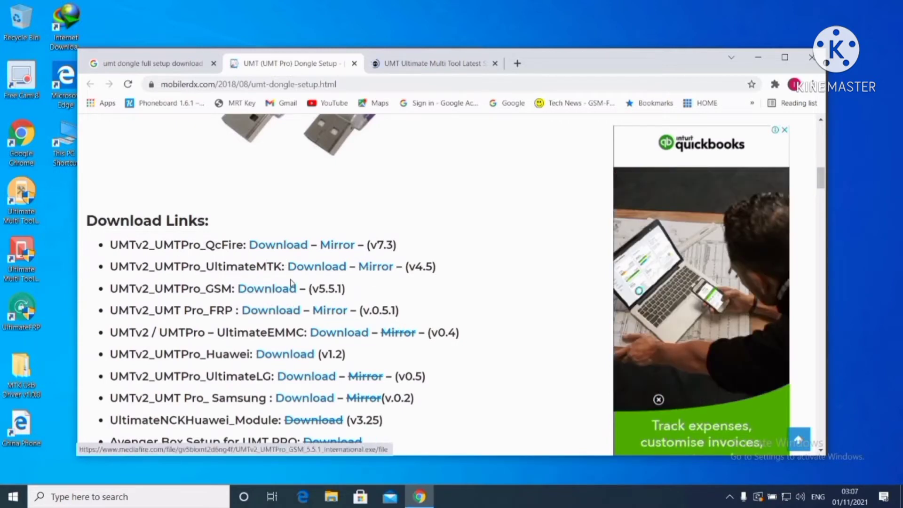
Step: Download the UMTv2_UMTPro_QcFire_v7.3_Setup file from its MediaFire page
left_click(337, 245)
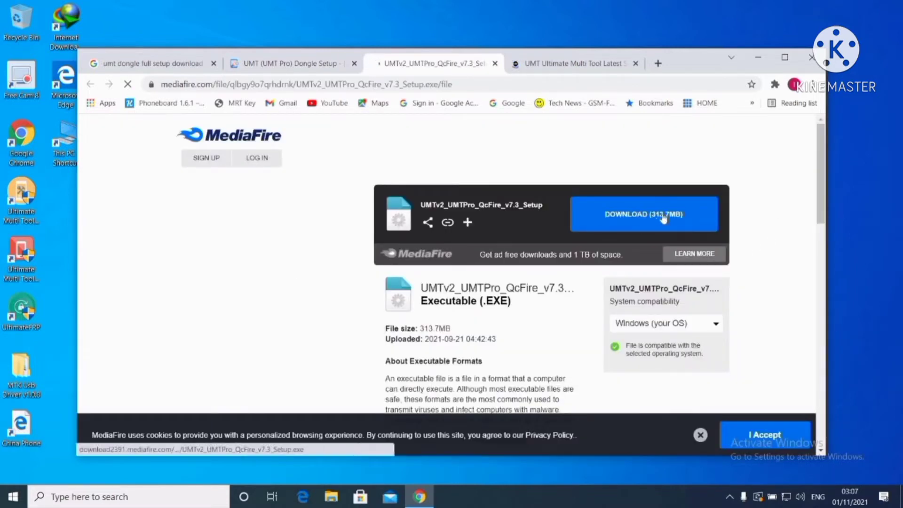
left_click(675, 217)
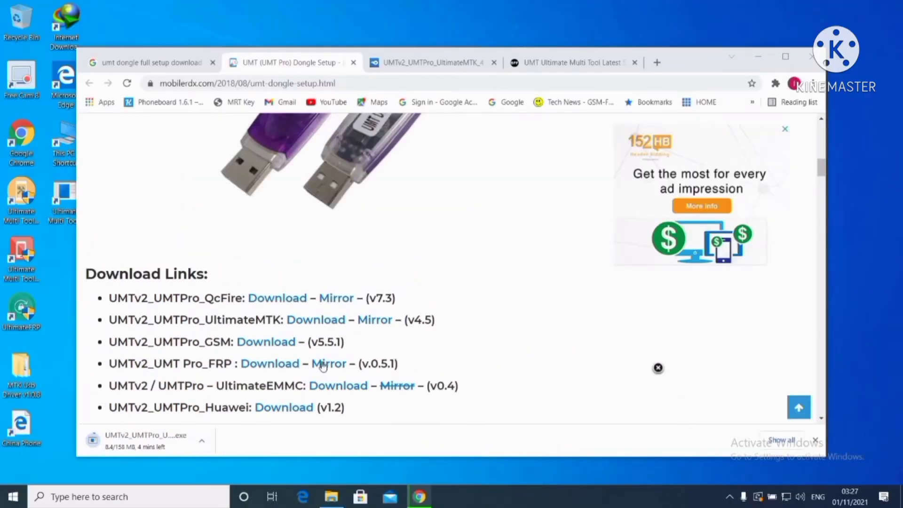
Step: Download UMTv2_UMTPro_UltimateFRP_v0.5.1_fixed.exe from MediaFire and bring up that download's options
left_click(326, 365)
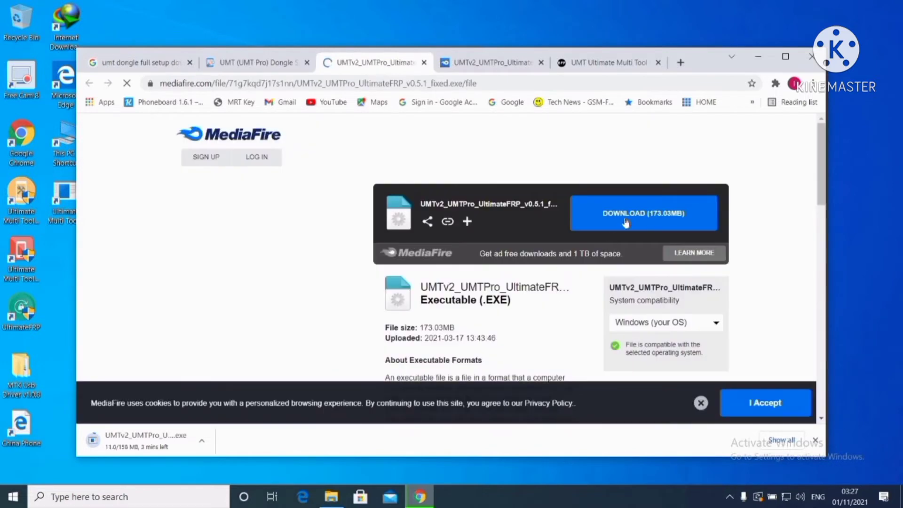
left_click(625, 223)
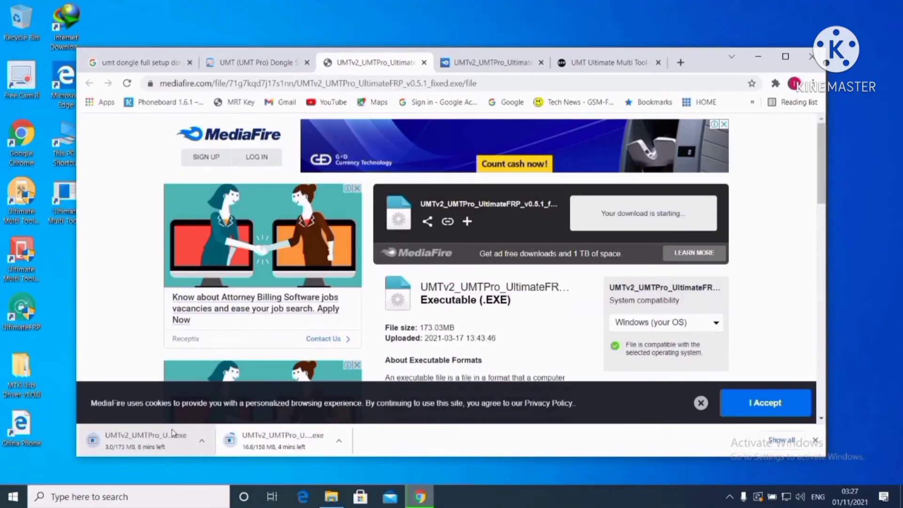
left_click(221, 63)
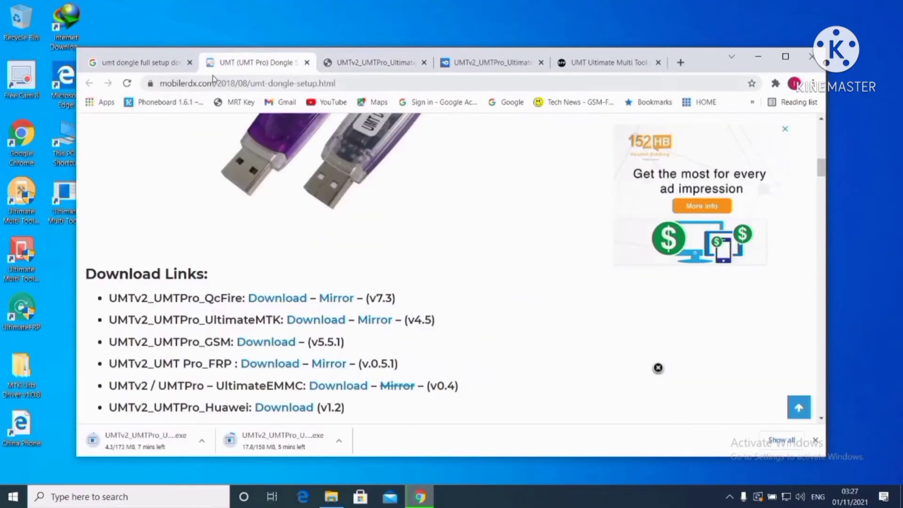
left_click(202, 442)
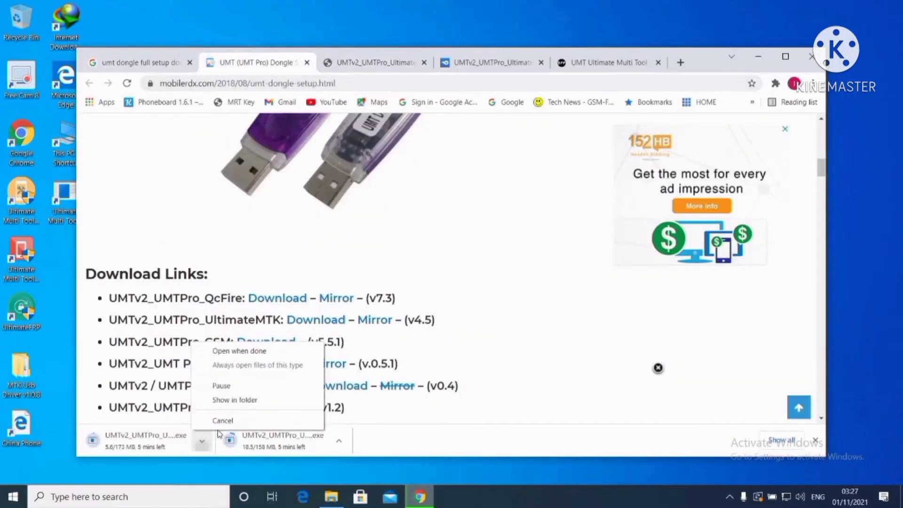
Step: Show the download in the Downloads\UMT folder and run the UltimateFRP v0.5.1 installer
left_click(232, 402)
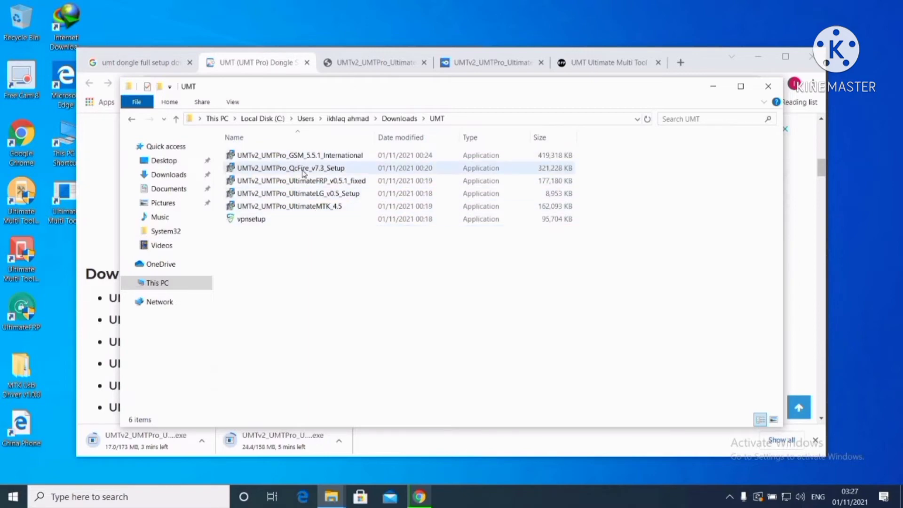
double_click(312, 181)
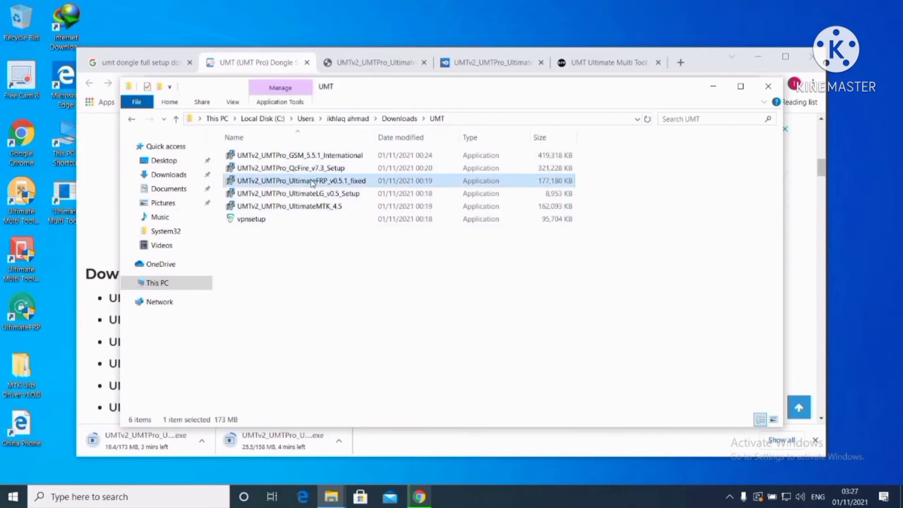
right_click(312, 182)
left_click(342, 203)
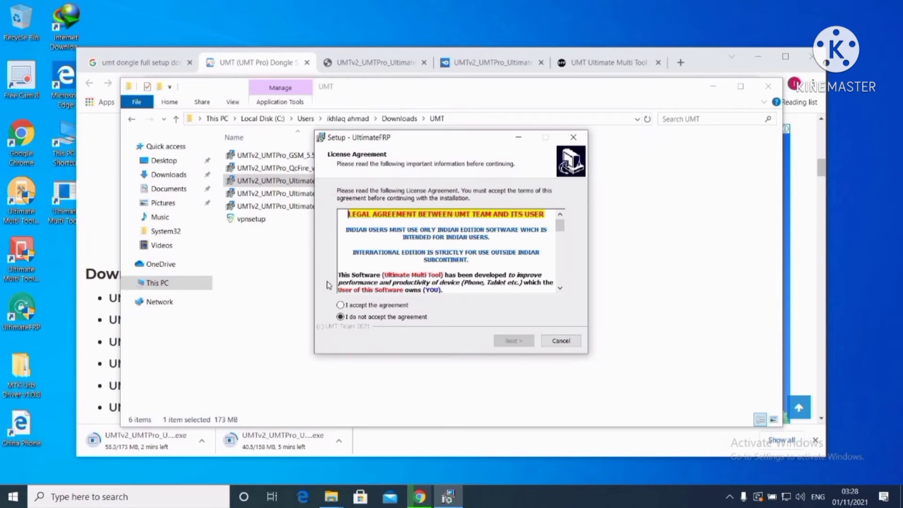
Step: Accept the licence, install UltimateFRP v0.5.1, and finish the wizard to launch the tool
left_click(353, 306)
left_click(511, 340)
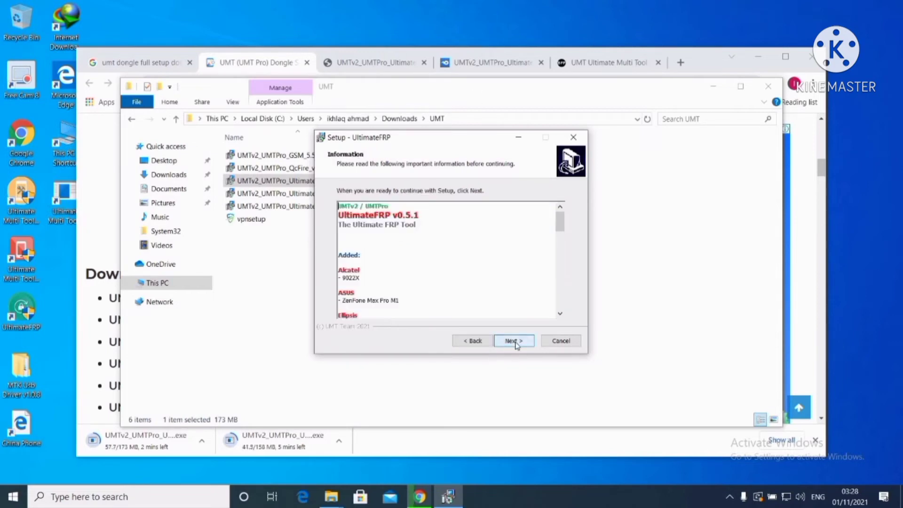
left_click(518, 343)
left_click(517, 343)
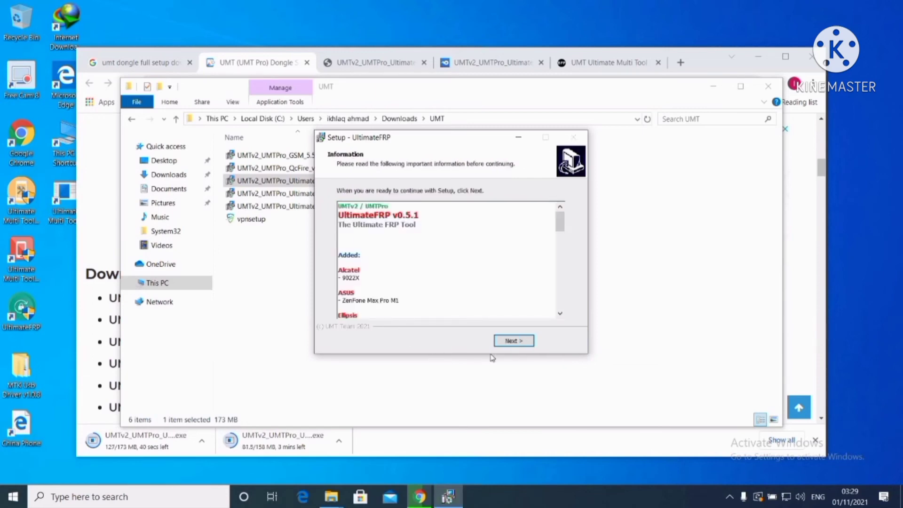
left_click(505, 339)
left_click(509, 340)
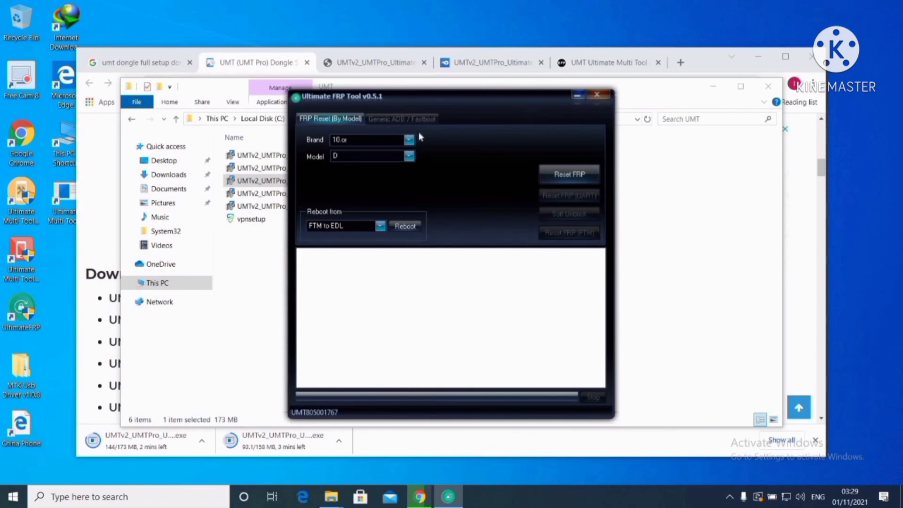
Step: Drop down the Brand list in Ultimate FRP Tool and scroll through the supported brands
left_click(410, 140)
scroll(399, 180, "down", 3)
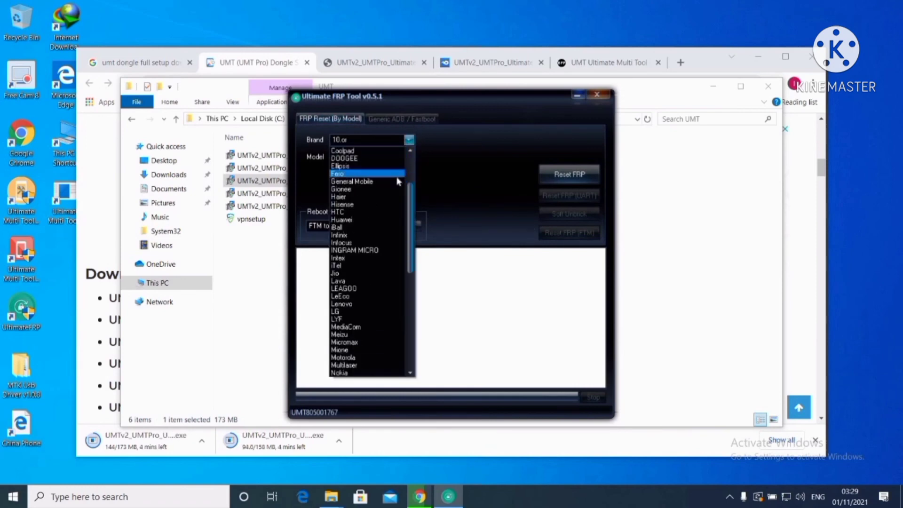
scroll(399, 179, "down", 2)
scroll(399, 179, "down", 3)
scroll(399, 179, "down", 2)
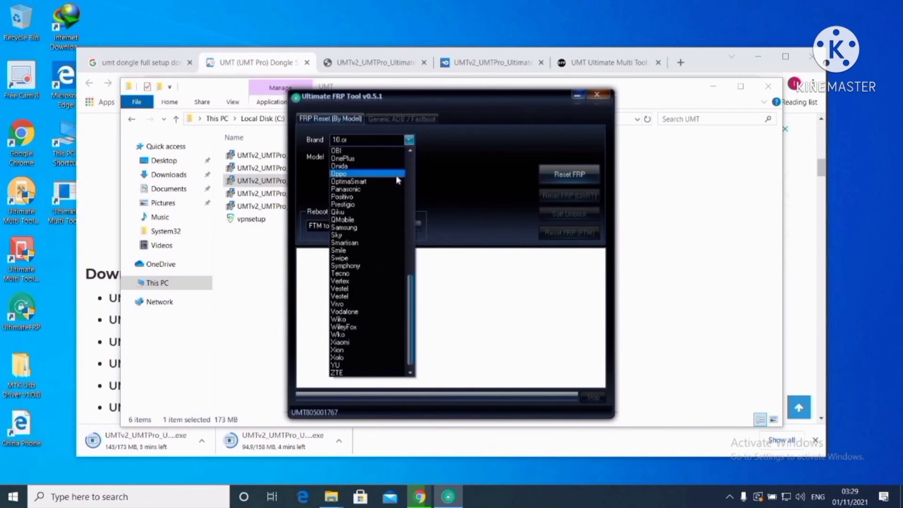
scroll(397, 180, "up", 2)
scroll(396, 180, "up", 1)
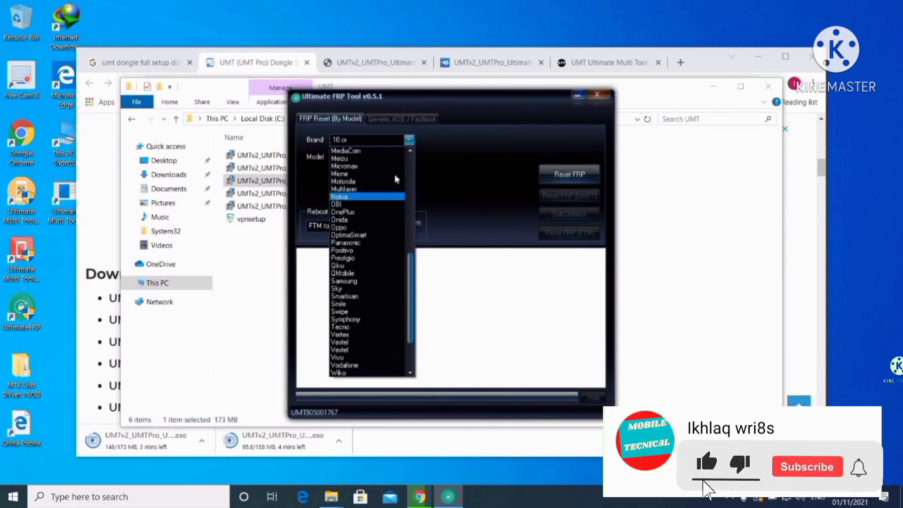
scroll(395, 179, "up", 2)
scroll(394, 178, "up", 1)
scroll(394, 178, "up", 2)
scroll(395, 177, "up", 1)
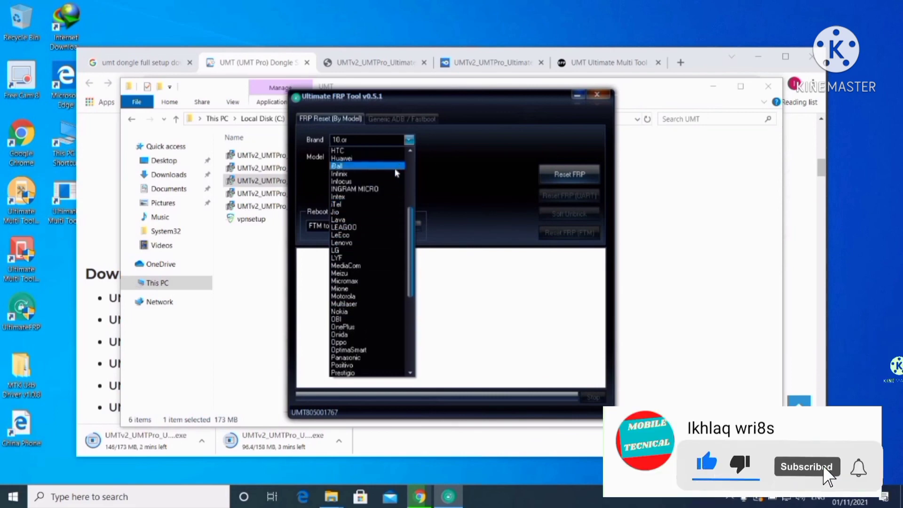
scroll(397, 174, "up", 2)
scroll(399, 171, "up", 1)
scroll(398, 171, "up", 1)
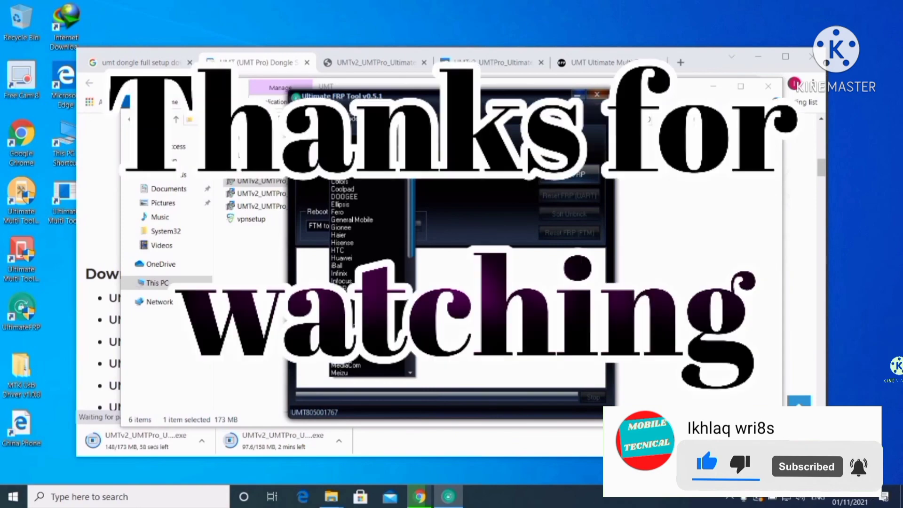